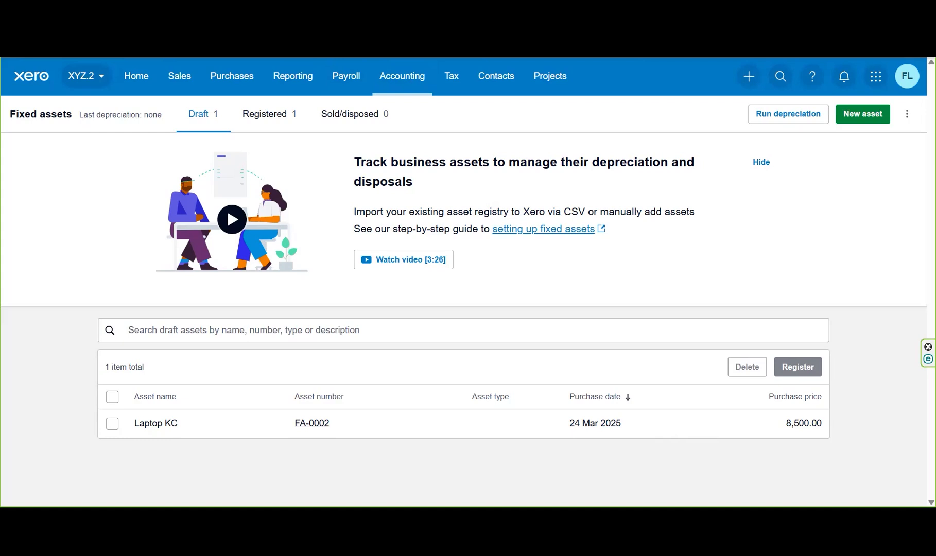
Duplicate the browser tab and open the posted manual journal "IN kind donation received - Vehicle" in the copy
{"action": "right_click", "coordinate": [87, 10]}
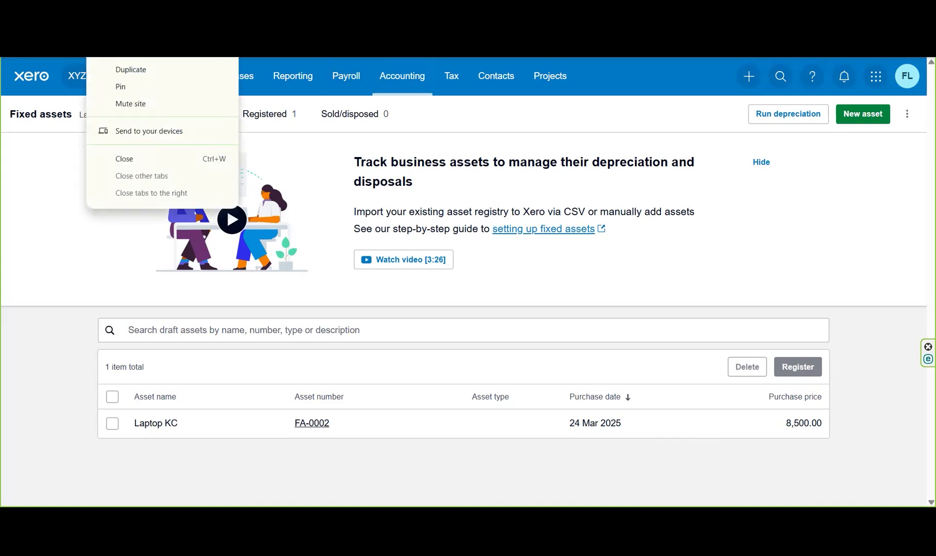
{"action": "left_click", "coordinate": [140, 73]}
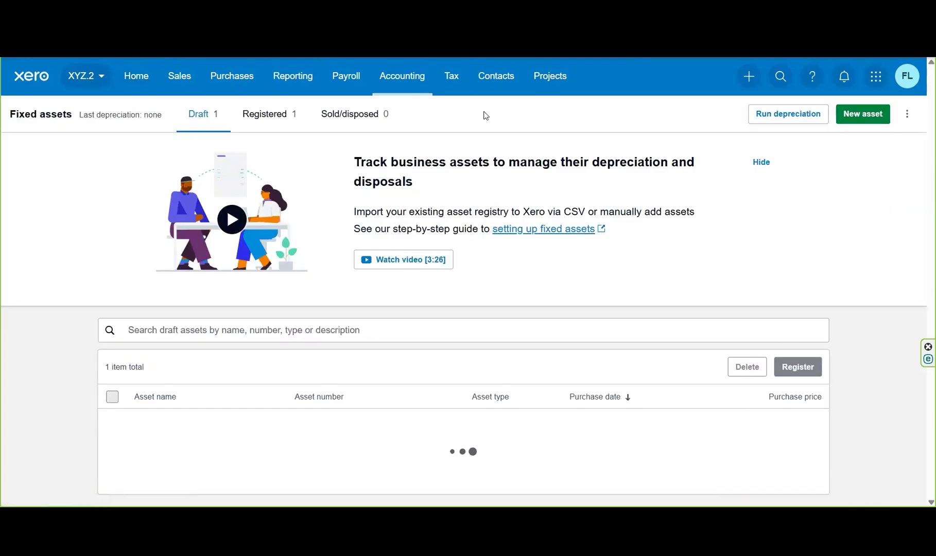
{"action": "right_click", "coordinate": [405, 91]}
{"action": "left_click", "coordinate": [388, 81]}
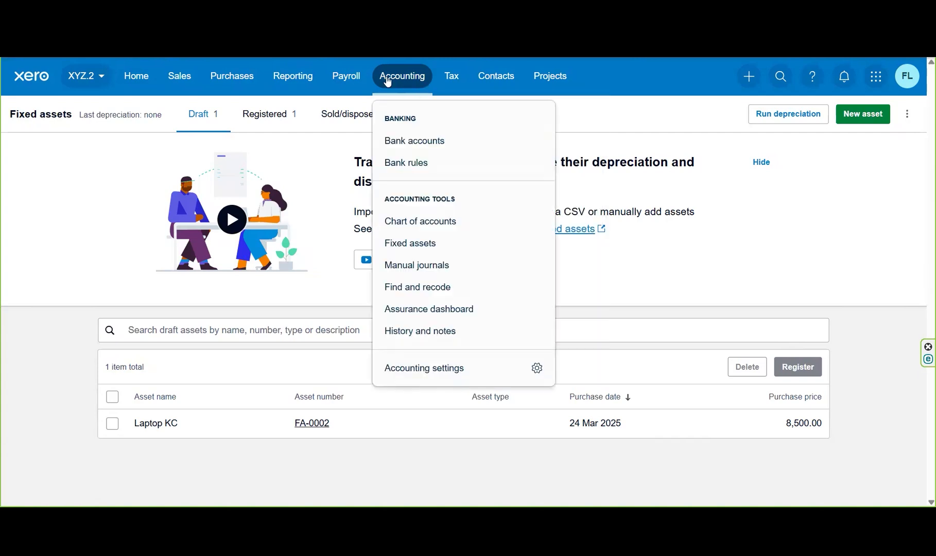
{"action": "left_click", "coordinate": [429, 267]}
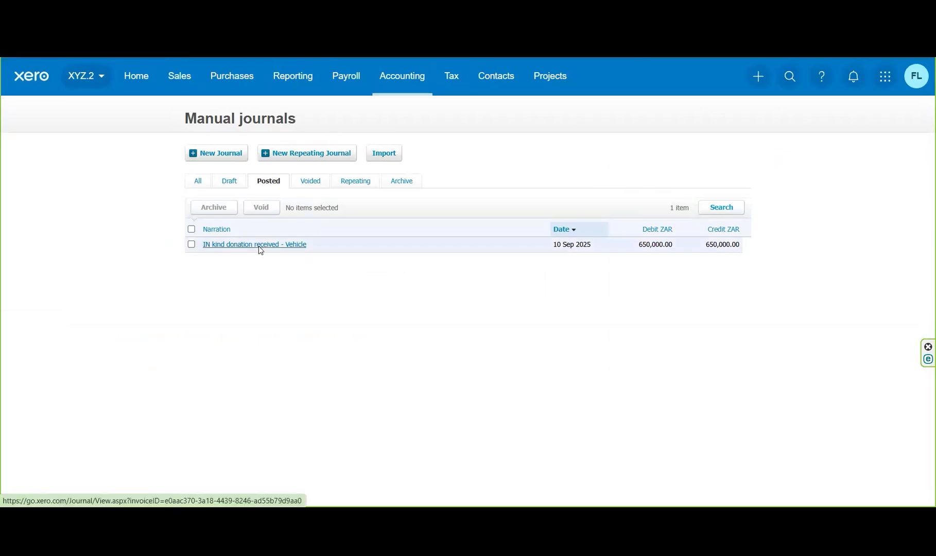
{"action": "left_click", "coordinate": [261, 245]}
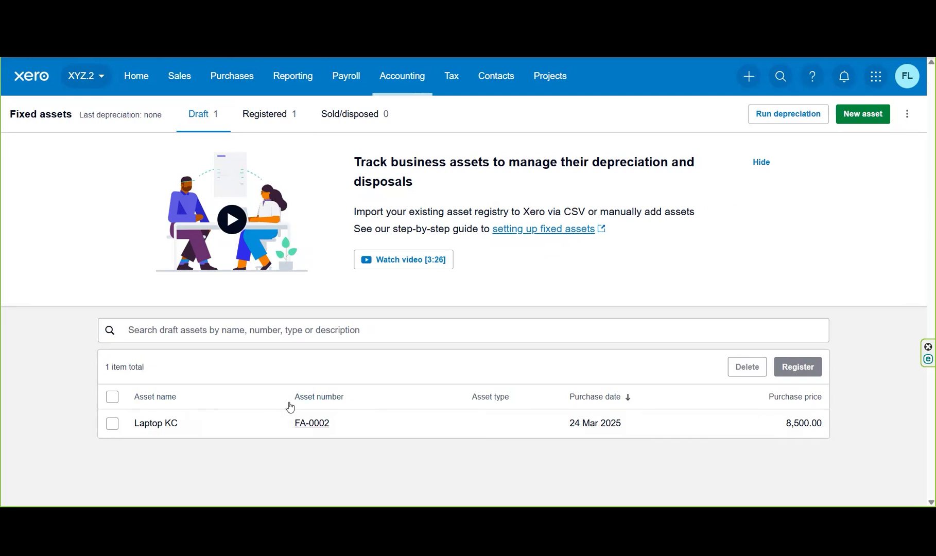
Start a new fixed asset and name it H100
{"action": "left_click", "coordinate": [868, 123]}
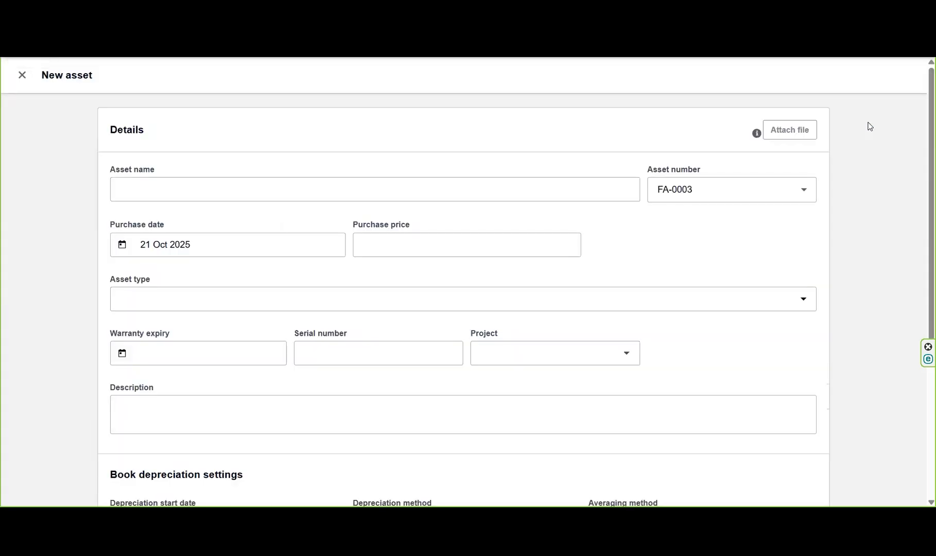
{"action": "left_click", "coordinate": [462, 193]}
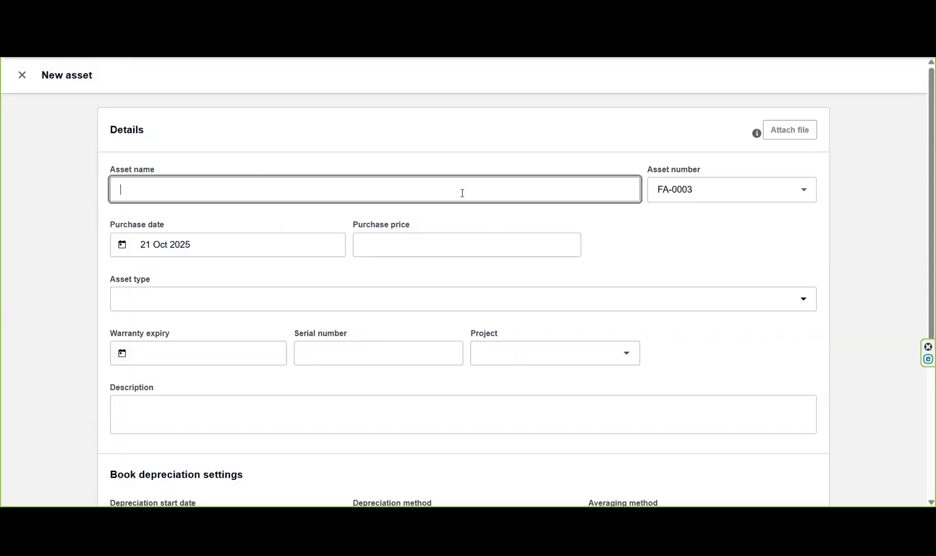
{"action": "type", "text": "H100"}
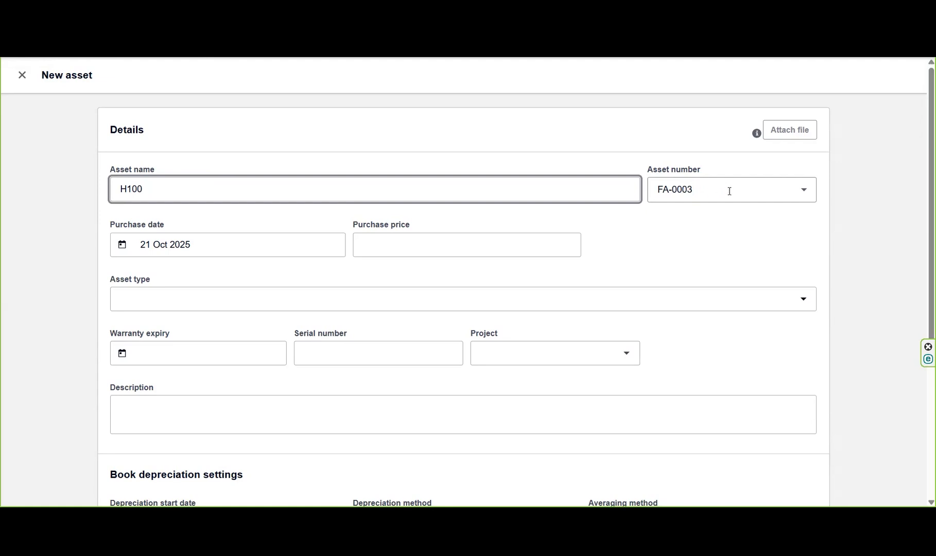
Set the asset's purchase date to 10 Sept 2025 and its purchase price to 650000
{"action": "left_click", "coordinate": [281, 247]}
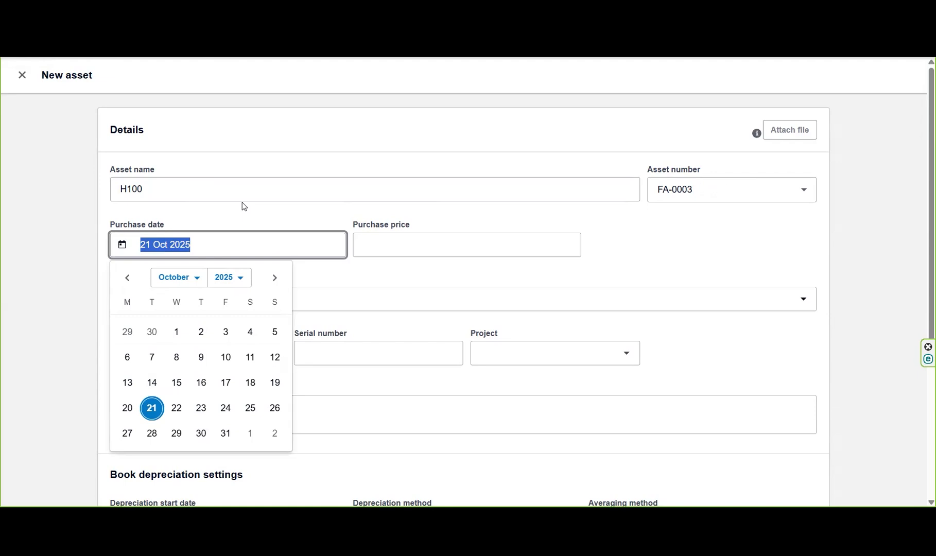
{"action": "left_click", "coordinate": [172, 242]}
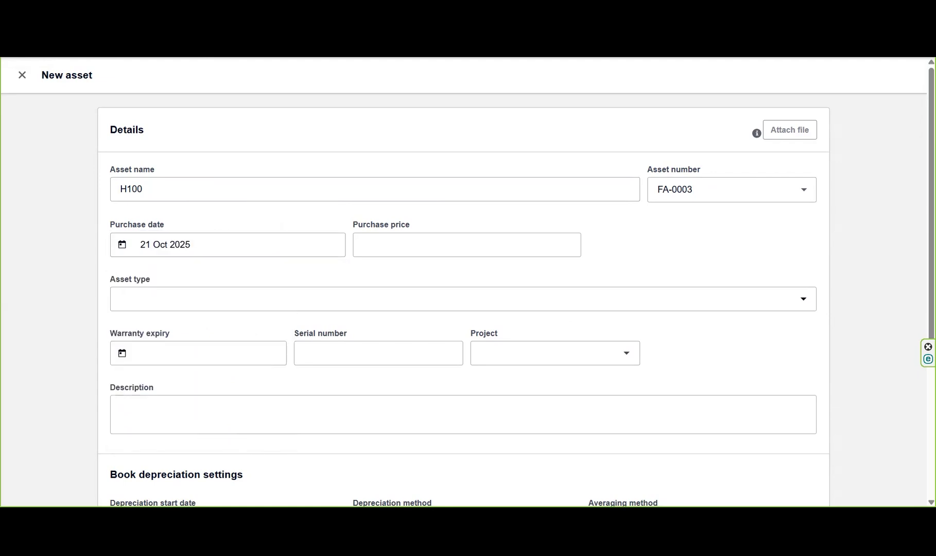
{"action": "left_click", "coordinate": [226, 245]}
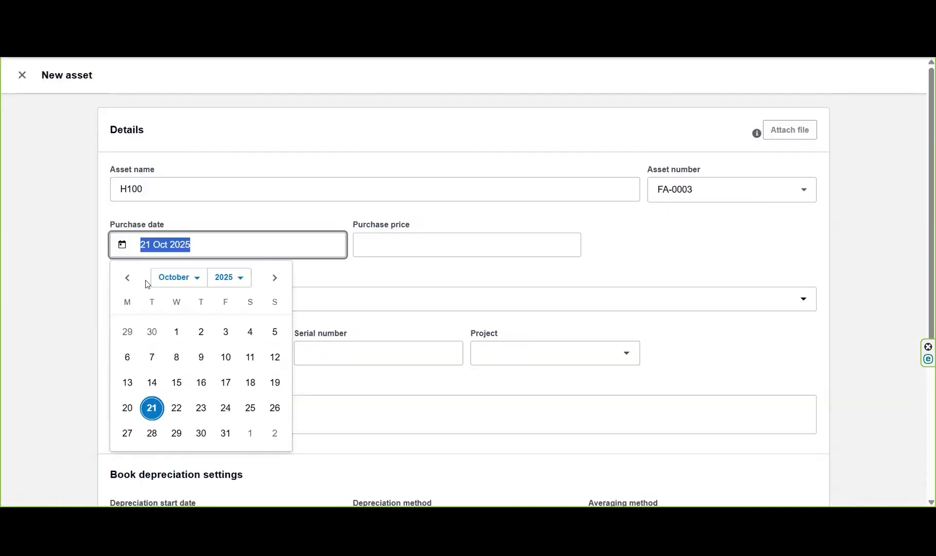
{"action": "left_click", "coordinate": [127, 279]}
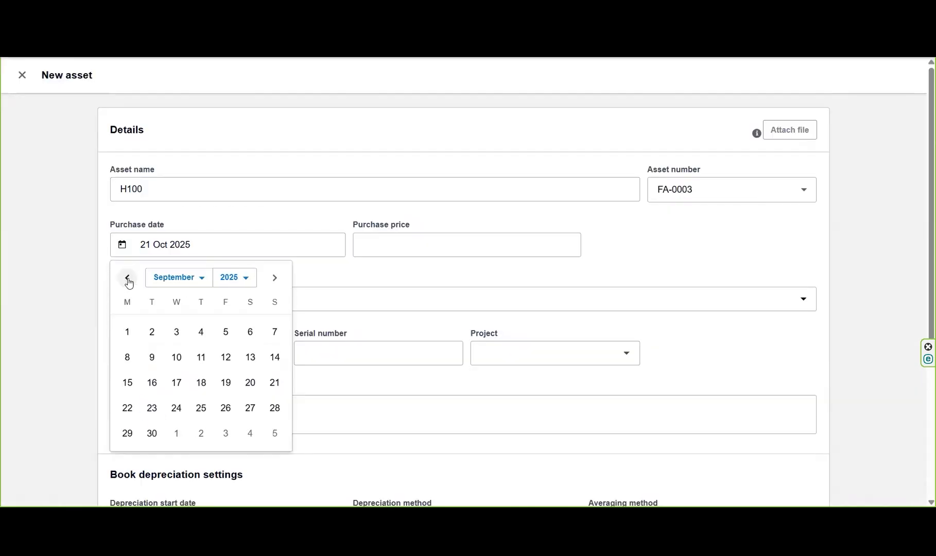
{"action": "left_click", "coordinate": [176, 357]}
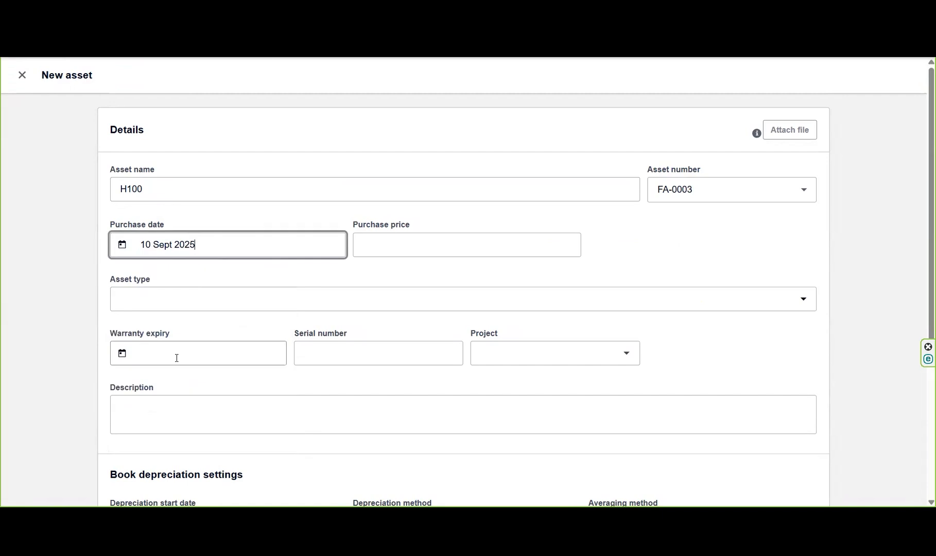
{"action": "left_click", "coordinate": [407, 252]}
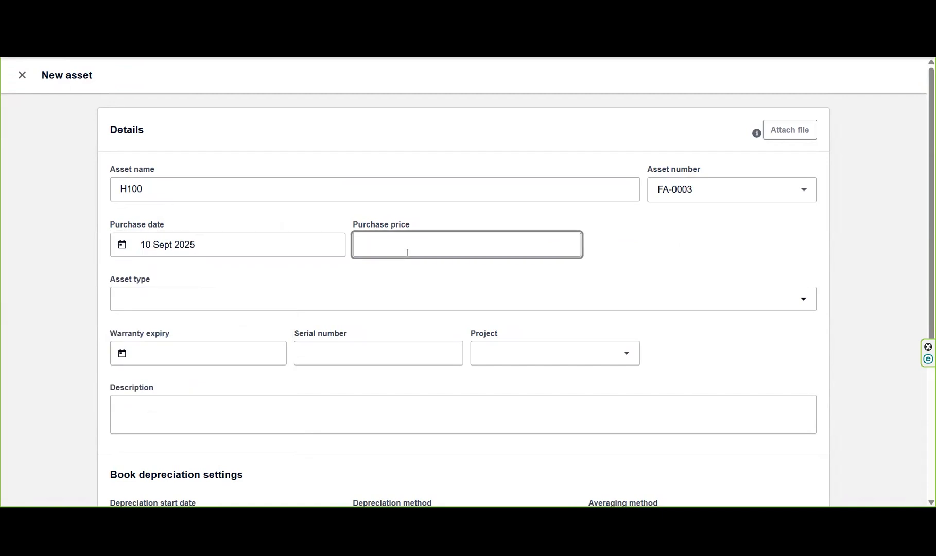
{"action": "type", "text": "650000"}
{"action": "left_click", "coordinate": [645, 252]}
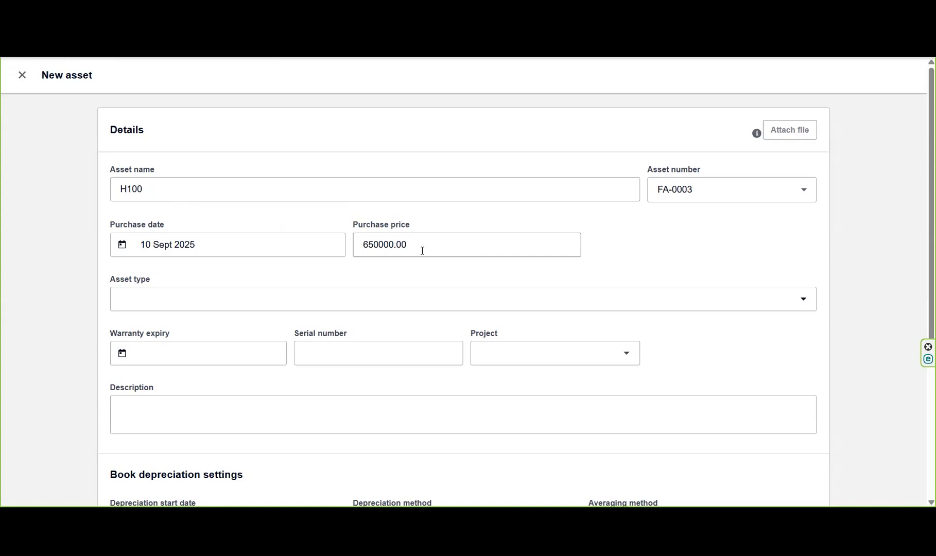
{"action": "left_click", "coordinate": [394, 308]}
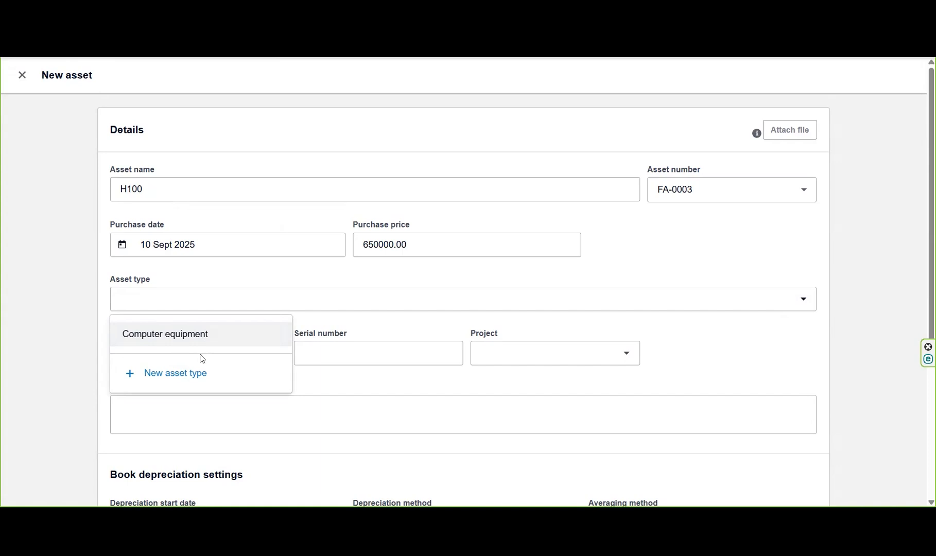
{"action": "left_click", "coordinate": [184, 374]}
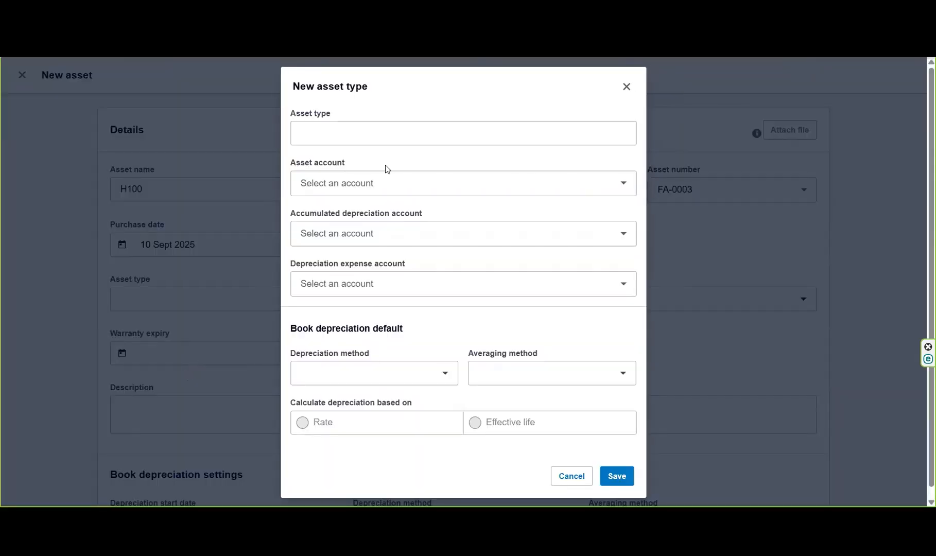
{"action": "left_click", "coordinate": [348, 135]}
{"action": "type", "text": "Motor Vehicles"}
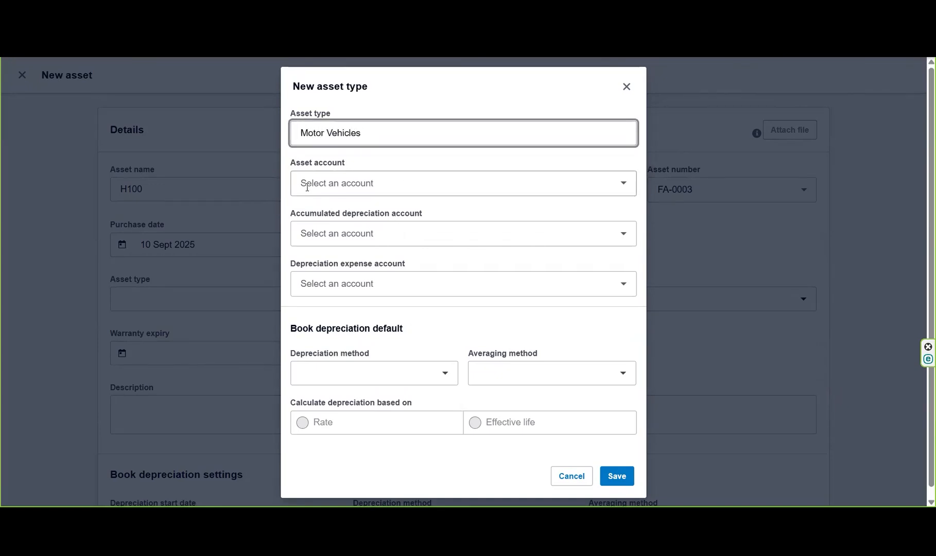
{"action": "left_click", "coordinate": [628, 189]}
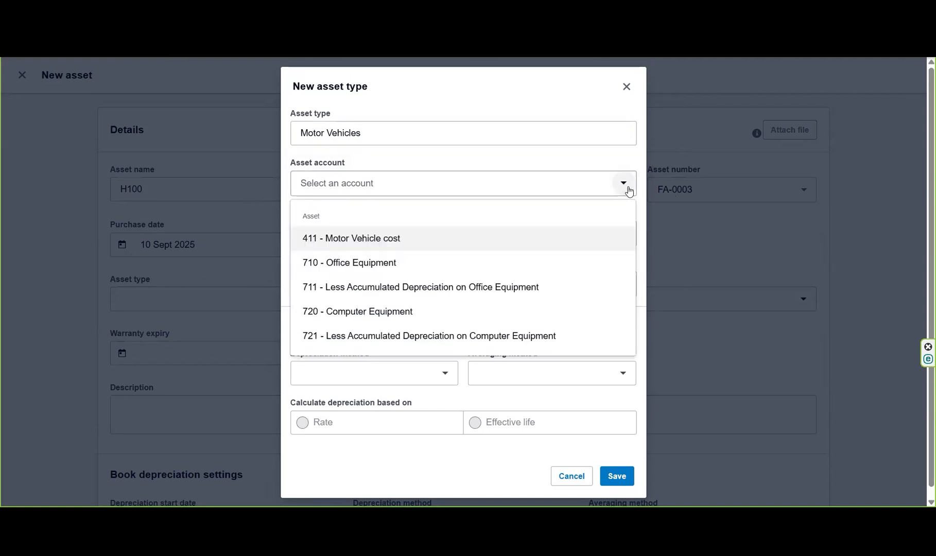
{"action": "left_click", "coordinate": [339, 238]}
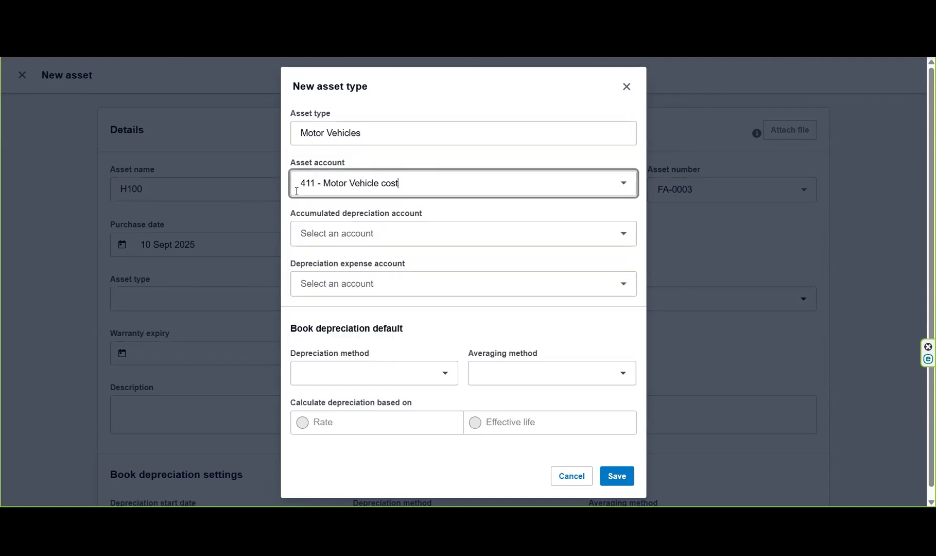
{"action": "left_click", "coordinate": [622, 236]}
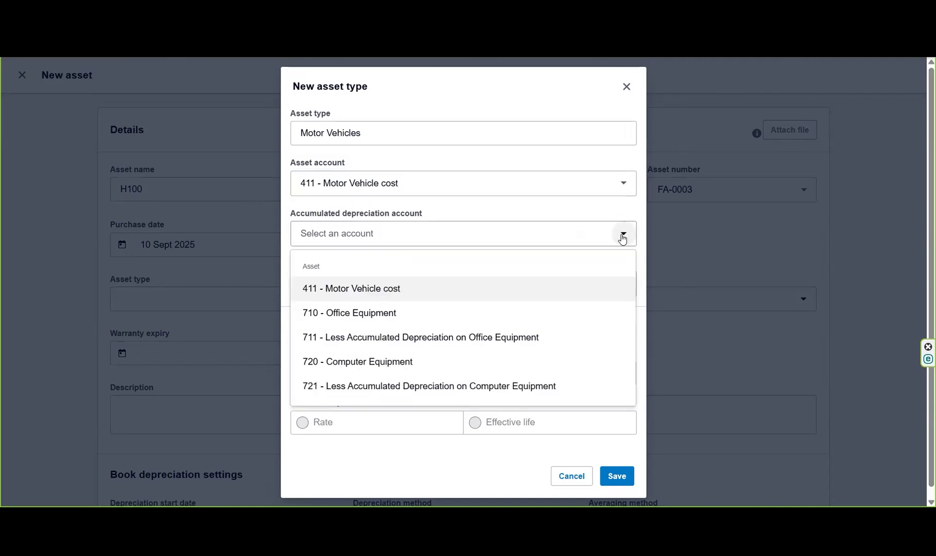
{"action": "key", "text": "Down"}
{"action": "key", "text": "Down"}
{"action": "key", "text": "Down"}
{"action": "key", "text": "Up"}
{"action": "key", "text": "Up"}
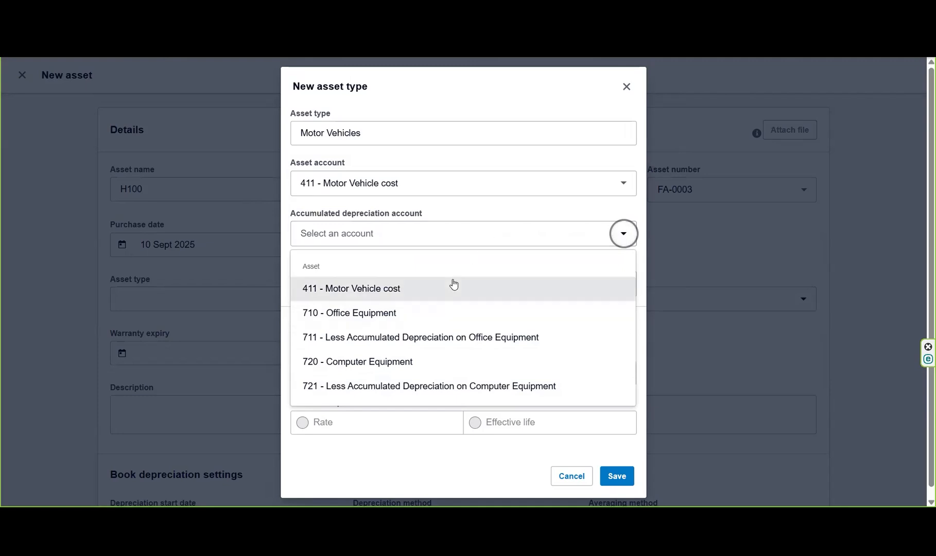
{"action": "left_click", "coordinate": [477, 235]}
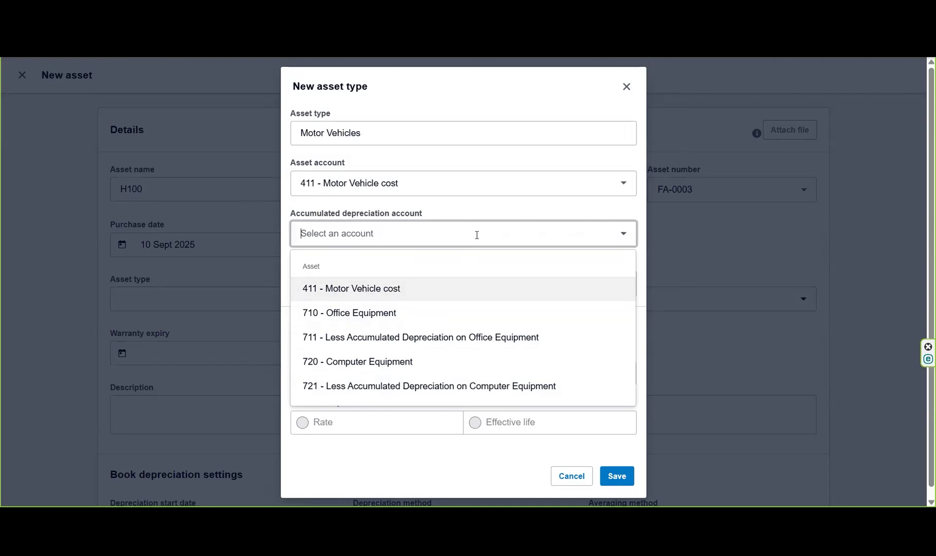
{"action": "left_click", "coordinate": [570, 478]}
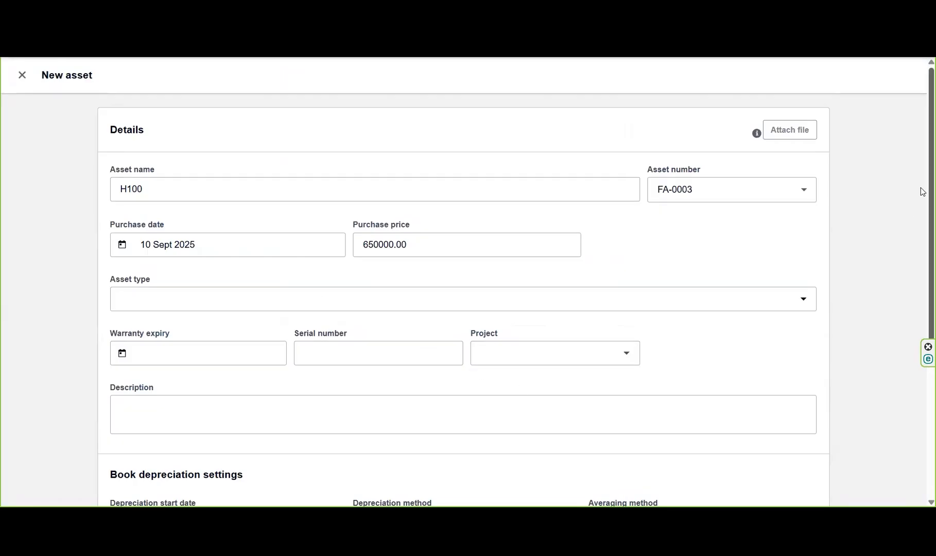
Save the H100 asset as a draft
{"action": "scroll", "coordinate": [921, 194], "scroll_direction": "down", "scroll_amount": 3}
{"action": "scroll", "coordinate": [922, 302], "scroll_direction": "down", "scroll_amount": 2}
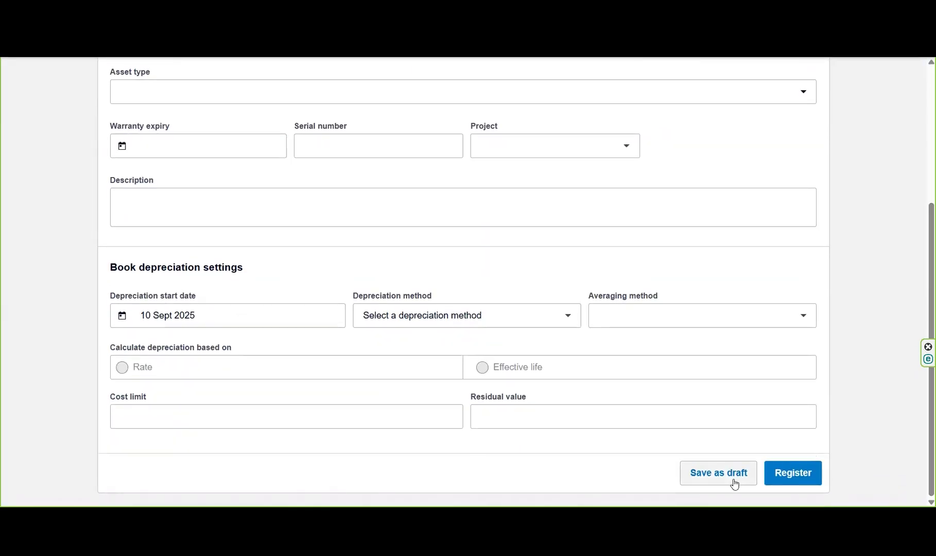
{"action": "left_click", "coordinate": [719, 485]}
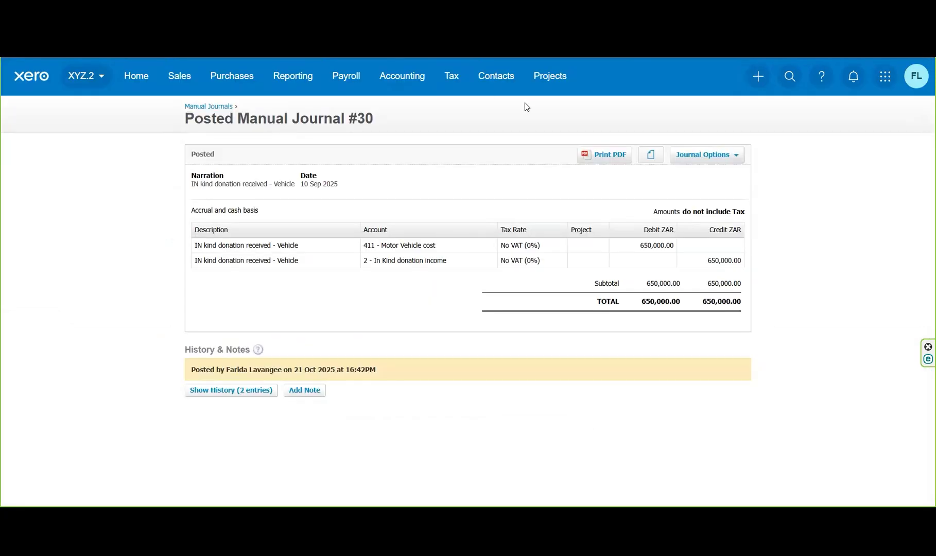
Start a new account in the chart of accounts with type Fixed Asset and code 905
{"action": "left_click", "coordinate": [410, 80]}
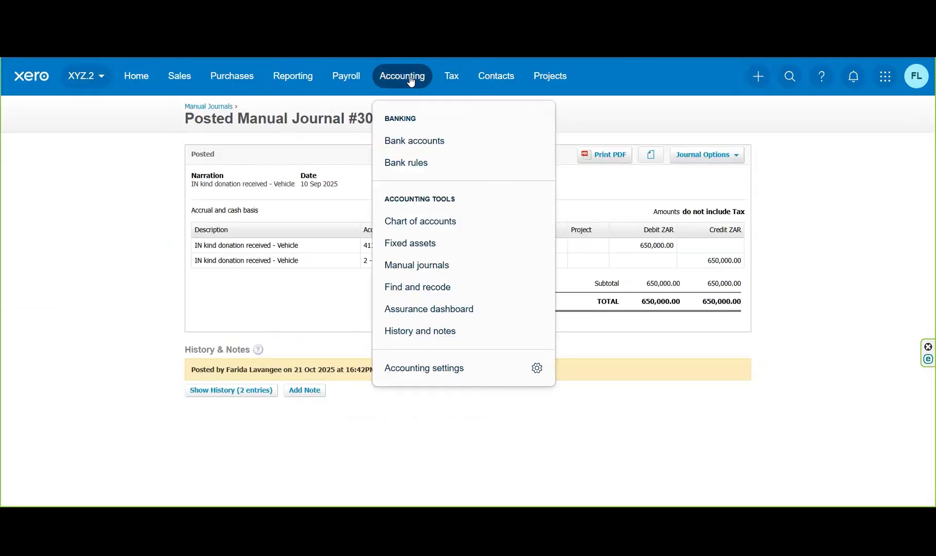
{"action": "left_click", "coordinate": [419, 220]}
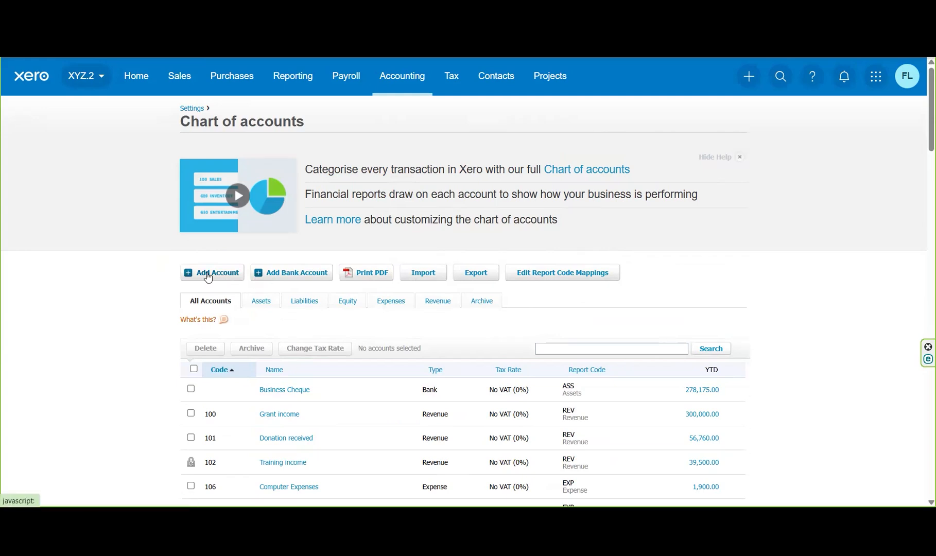
{"action": "left_click", "coordinate": [224, 276]}
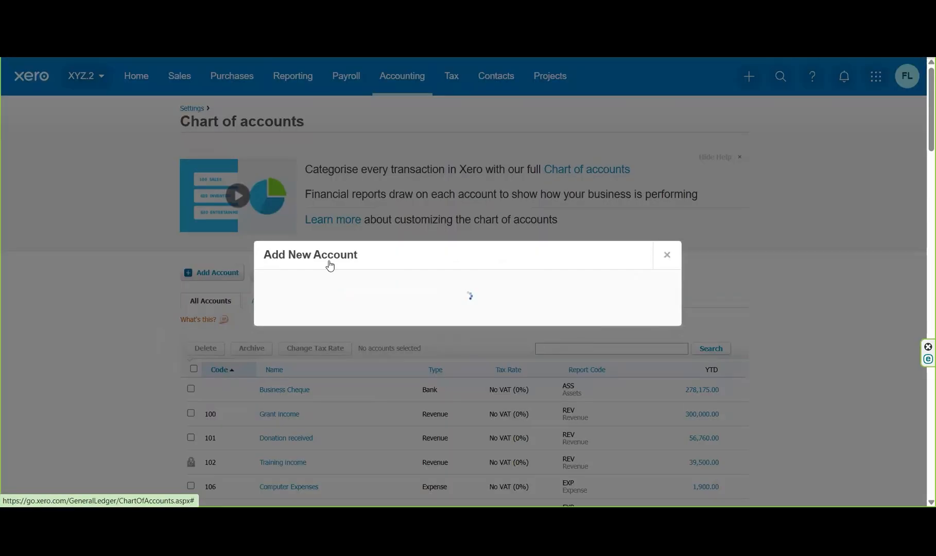
{"action": "left_click", "coordinate": [354, 174]}
{"action": "left_click", "coordinate": [312, 239]}
{"action": "left_click", "coordinate": [288, 215]}
{"action": "type", "text": "905"}
Name the new account "Motor Vehicles - Accumulated Depreciation"
{"action": "left_click", "coordinate": [302, 266]}
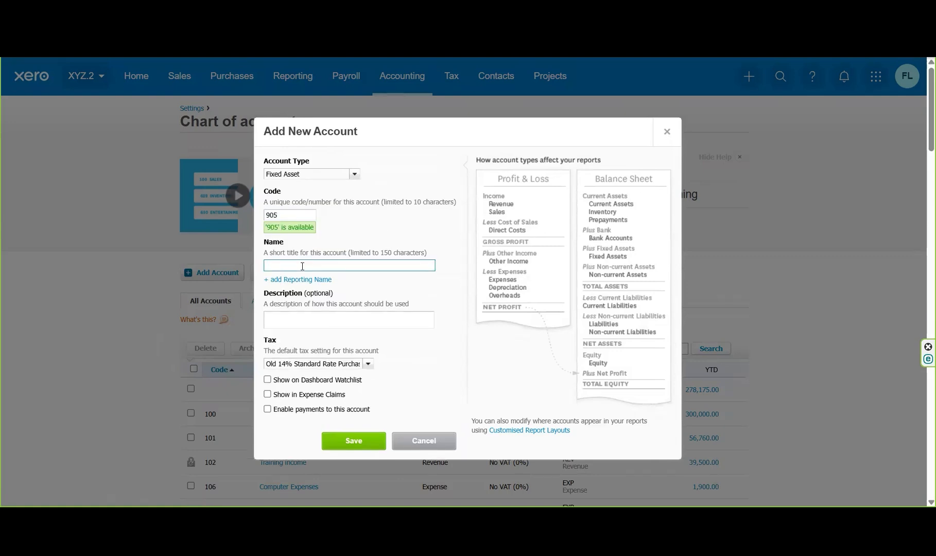
{"action": "type", "text": "Moto "}
{"action": "type", "text": "Vehicles "}
{"action": "type", "text": "- Accumulated "}
{"action": "type", "text": "Deprecia"}
{"action": "type", "text": "atio"}
{"action": "type", "text": "n"}
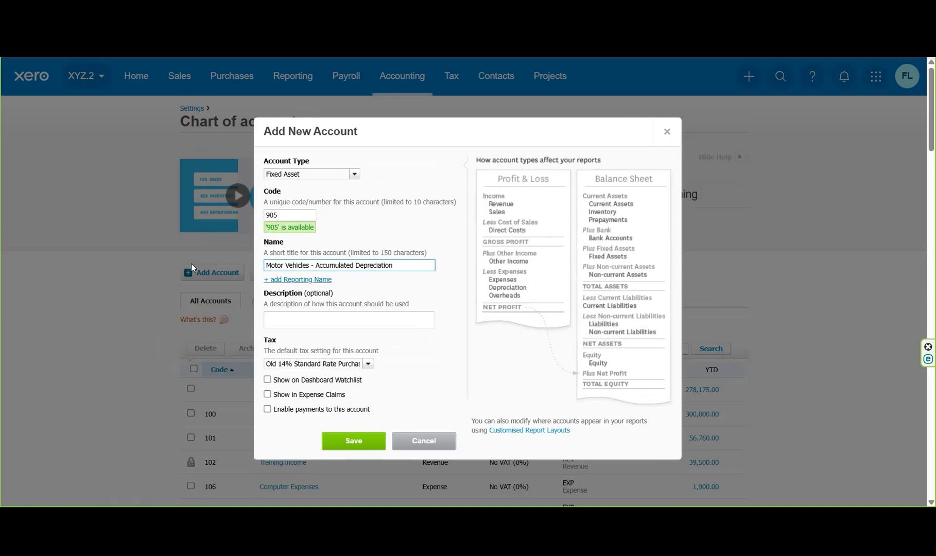
Set the new account's default tax to No VAT and save the account
{"action": "left_click", "coordinate": [266, 364]}
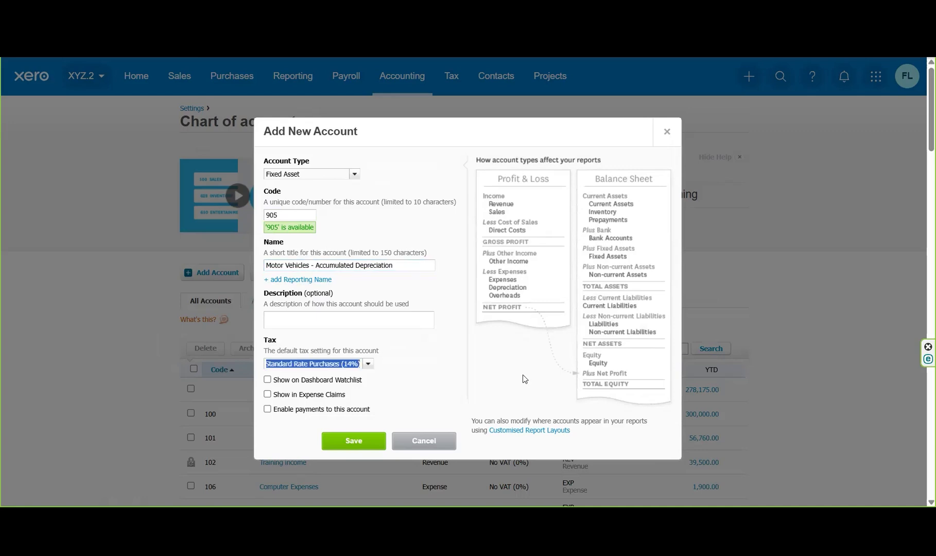
{"action": "type", "text": "No"}
{"action": "left_click", "coordinate": [342, 382]}
{"action": "left_click", "coordinate": [354, 443]}
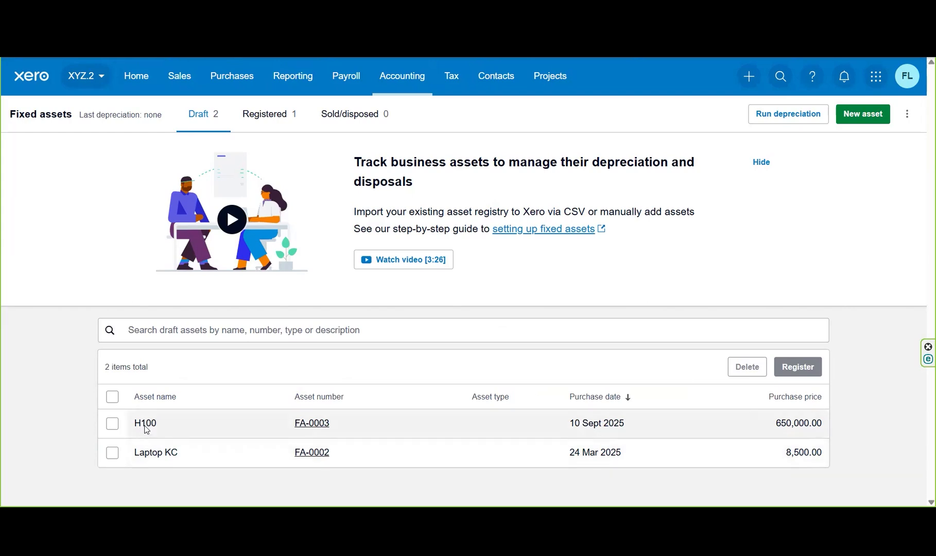
Open the draft asset H100 from the fixed asset list for editing
{"action": "left_click", "coordinate": [145, 424]}
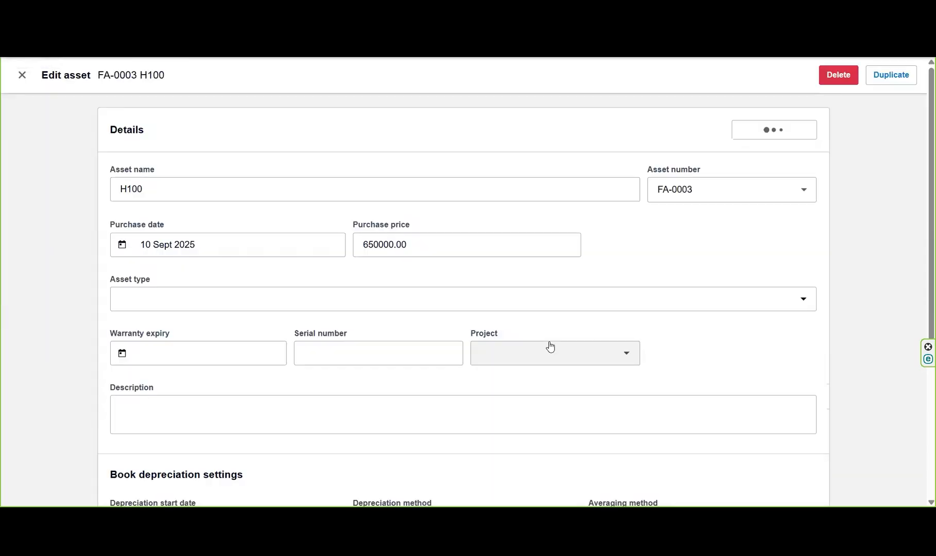
{"action": "left_click", "coordinate": [309, 299]}
{"action": "left_click", "coordinate": [174, 375]}
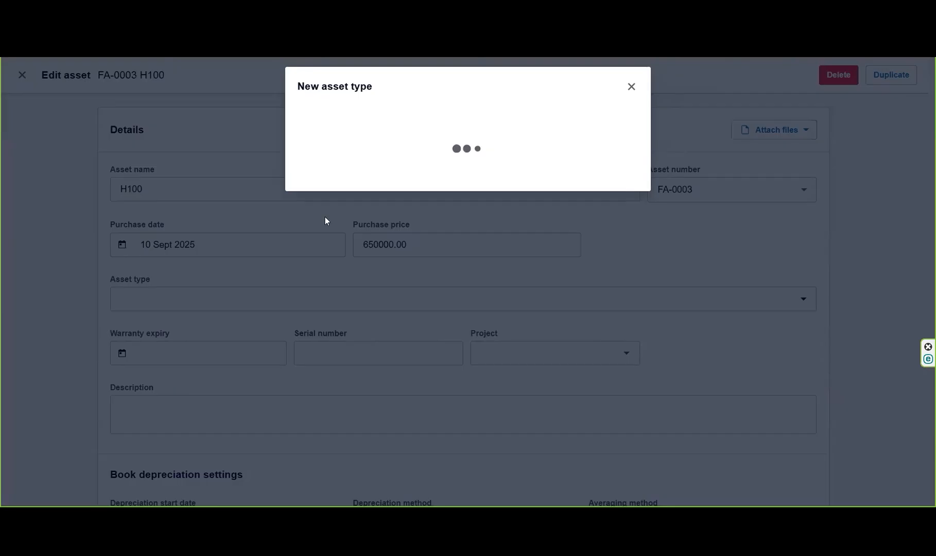
{"action": "left_click", "coordinate": [341, 130]}
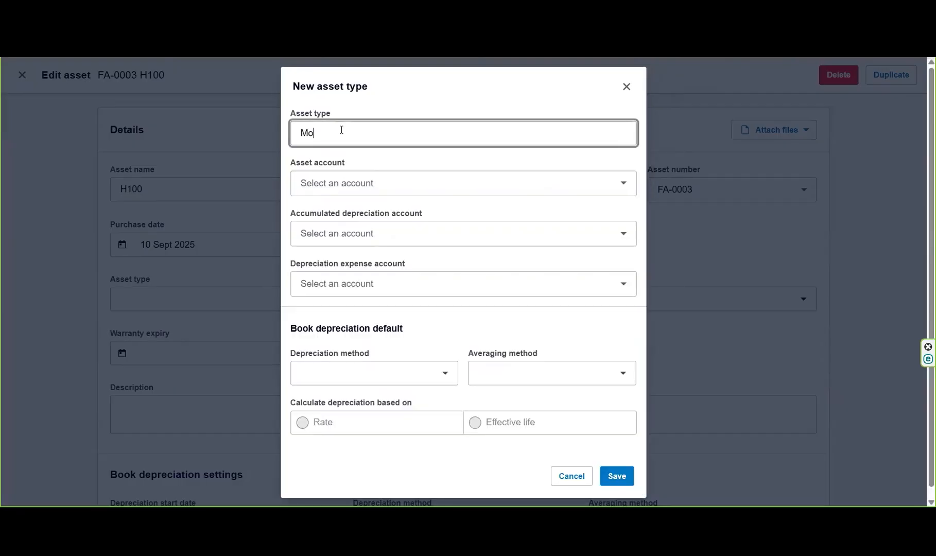
{"action": "type", "text": "Motor Vehicles"}
{"action": "left_click", "coordinate": [387, 190]}
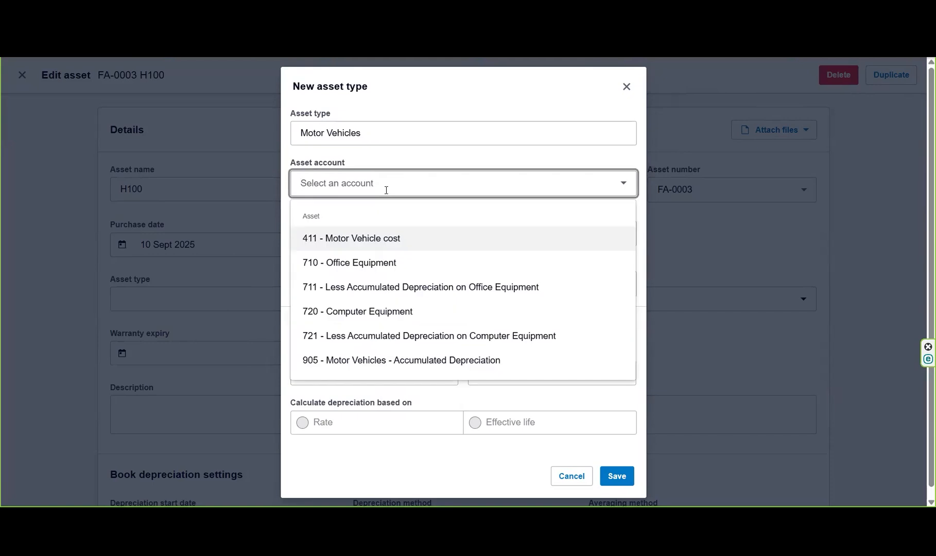
{"action": "left_click", "coordinate": [362, 239]}
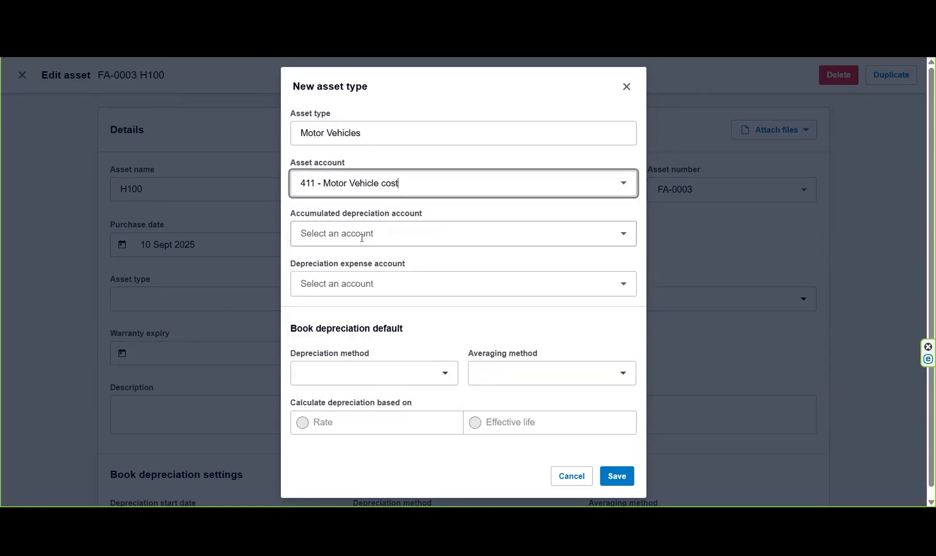
{"action": "left_click", "coordinate": [401, 230]}
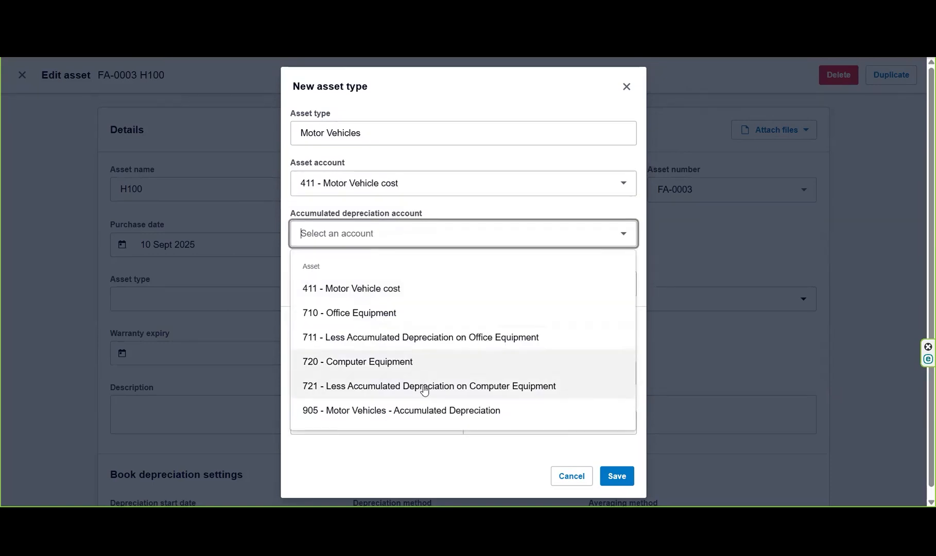
{"action": "left_click", "coordinate": [425, 413]}
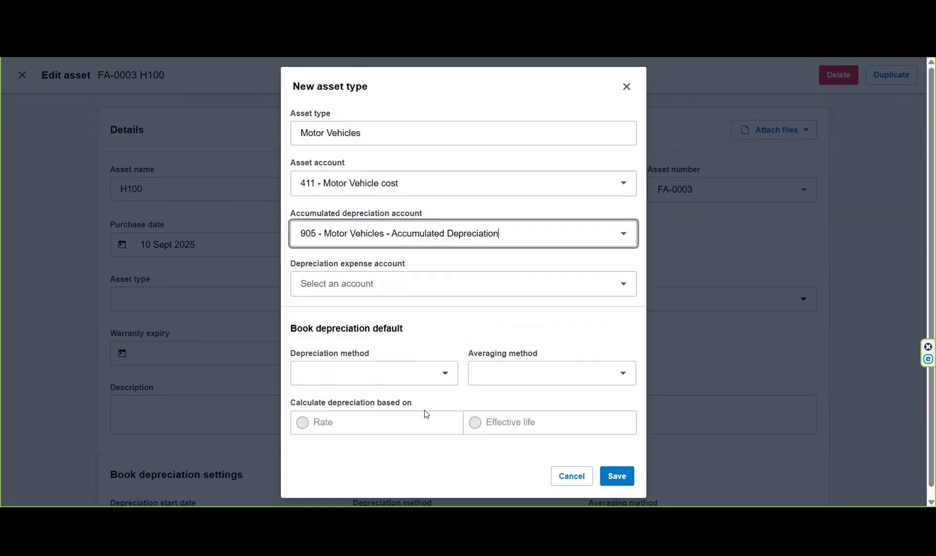
{"action": "left_click", "coordinate": [344, 282]}
{"action": "type", "text": "depre"}
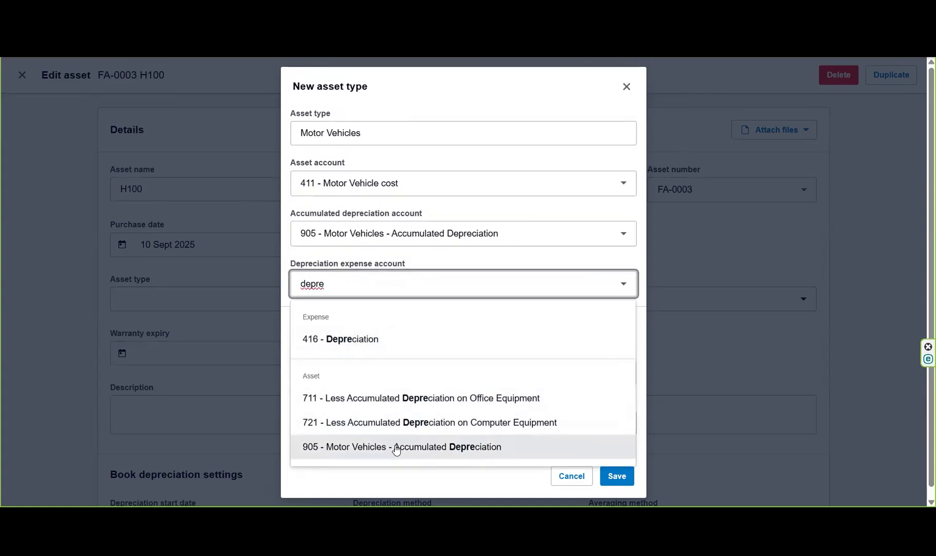
{"action": "left_click", "coordinate": [342, 339]}
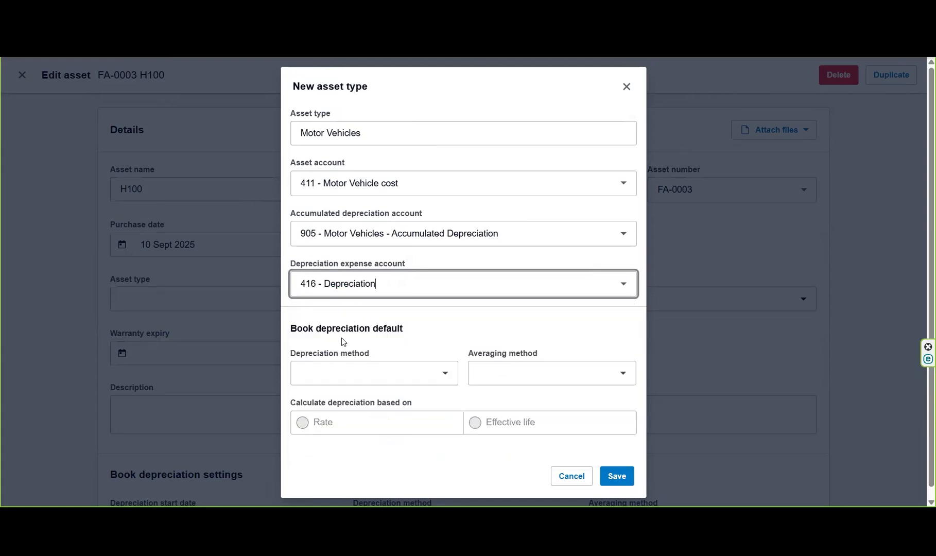
{"action": "left_click", "coordinate": [438, 377]}
{"action": "left_click", "coordinate": [356, 243]}
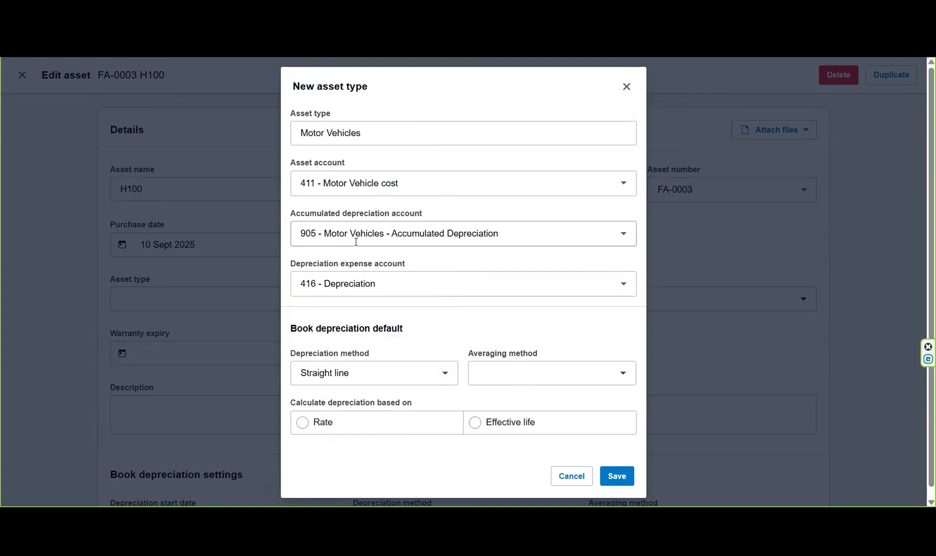
{"action": "left_click", "coordinate": [625, 383]}
{"action": "left_click", "coordinate": [507, 436]}
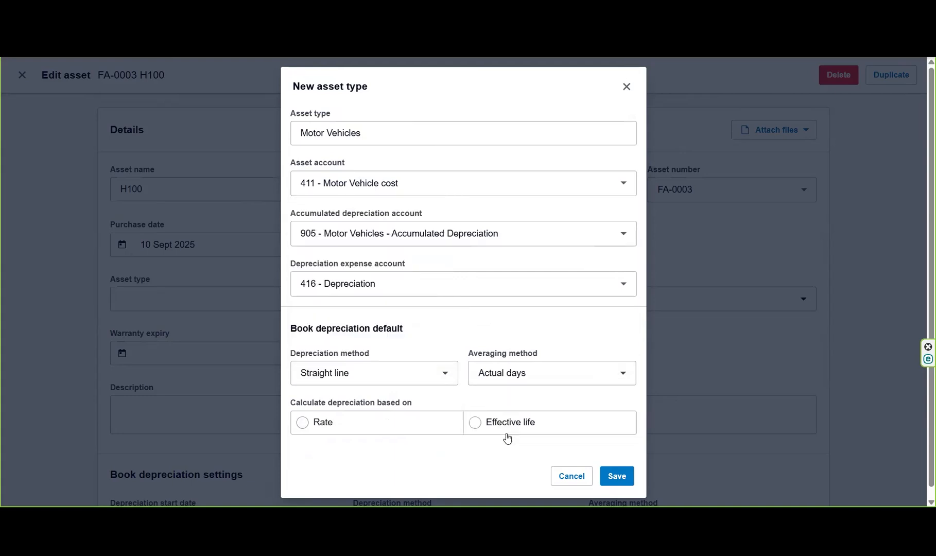
{"action": "left_click", "coordinate": [304, 424]}
{"action": "left_click", "coordinate": [345, 474]}
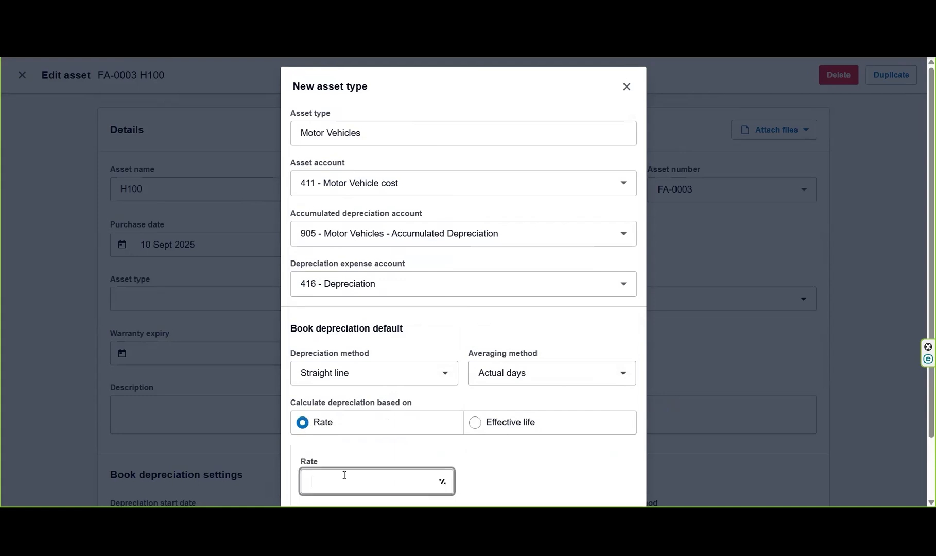
{"action": "left_click", "coordinate": [558, 465]}
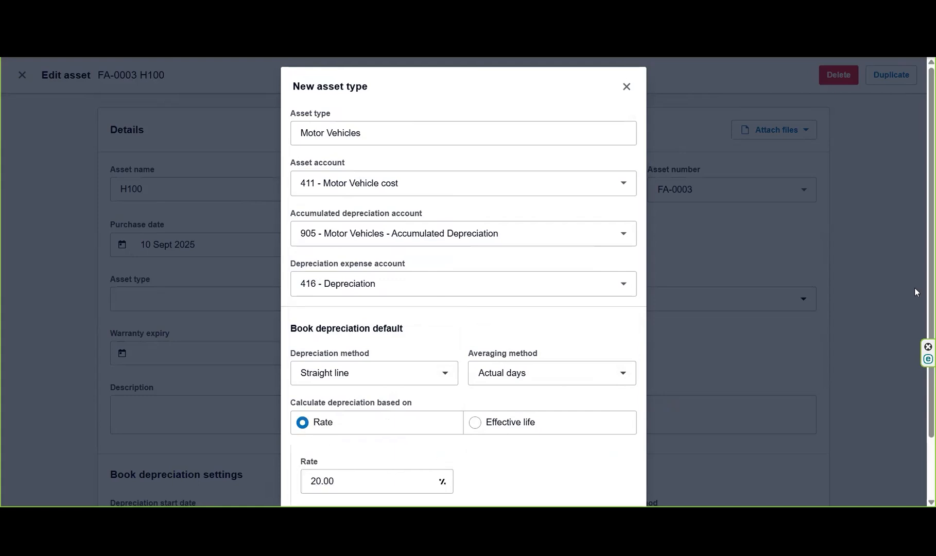
{"action": "left_click", "coordinate": [921, 274]}
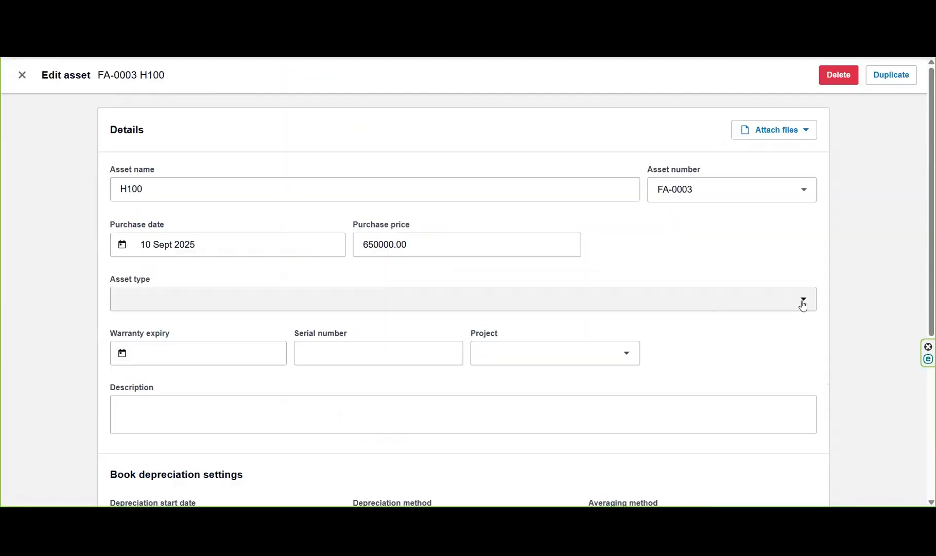
Start a new asset type named "Motor Vehicles" for the H100 asset, with asset account 411 - Motor Vehicle cost
{"action": "scroll", "coordinate": [921, 280], "scroll_direction": "down", "scroll_amount": 1}
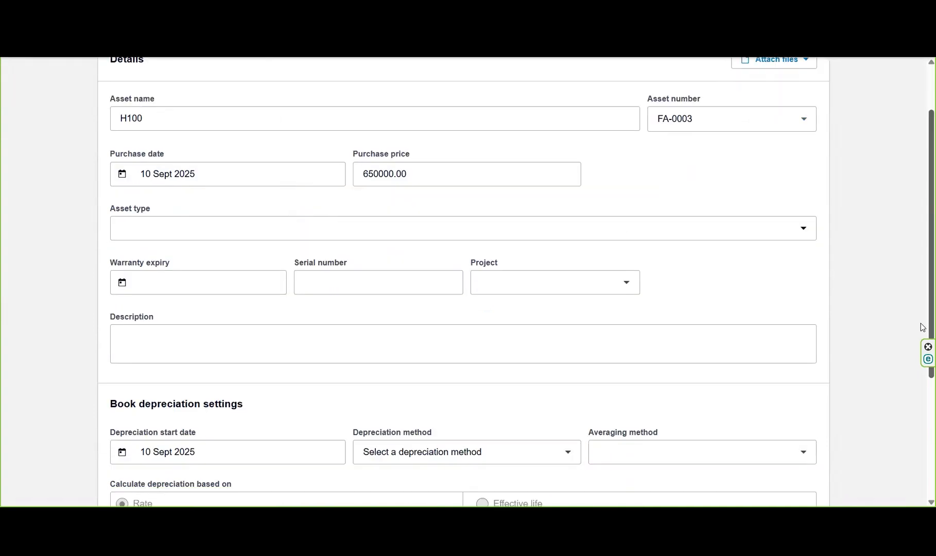
{"action": "left_click", "coordinate": [792, 228]}
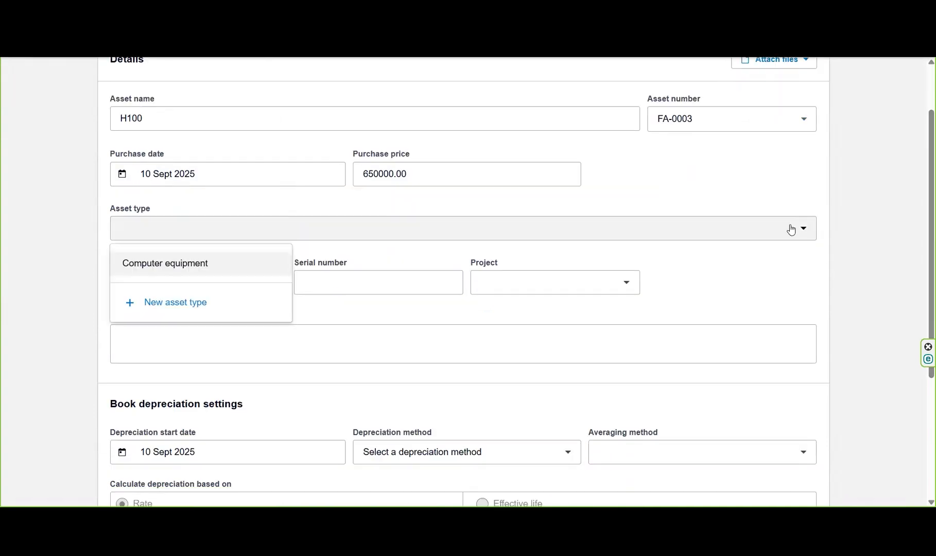
{"action": "left_click", "coordinate": [151, 304]}
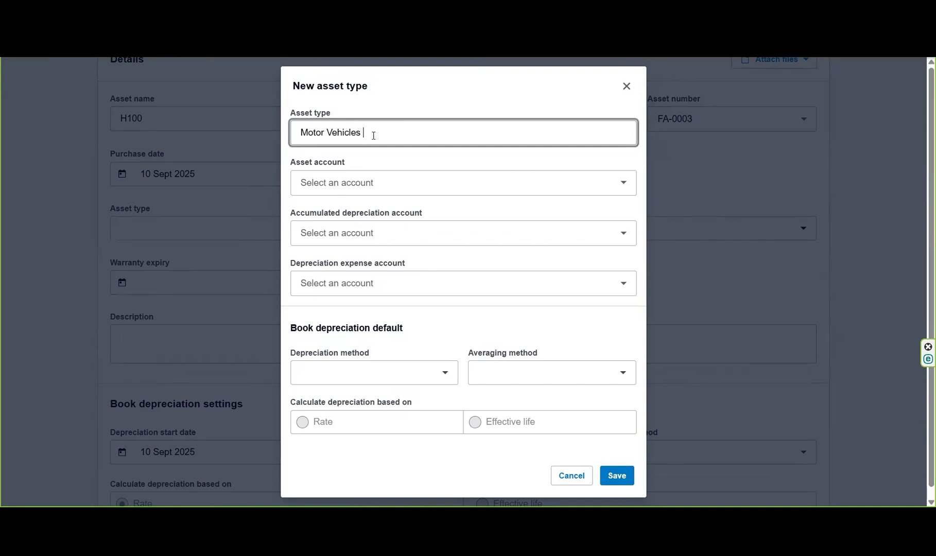
{"action": "left_click", "coordinate": [348, 185]}
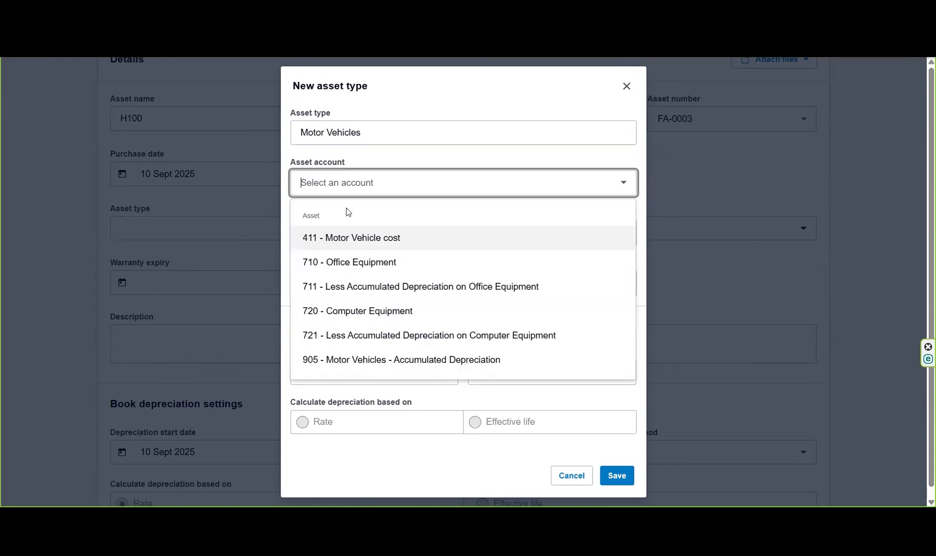
{"action": "left_click", "coordinate": [340, 238]}
Assign 905 - Motor Vehicles - Accumulated Depreciation as the accumulated depreciation account and 416 - Depreciation as the depreciation expense account
{"action": "left_click", "coordinate": [338, 237]}
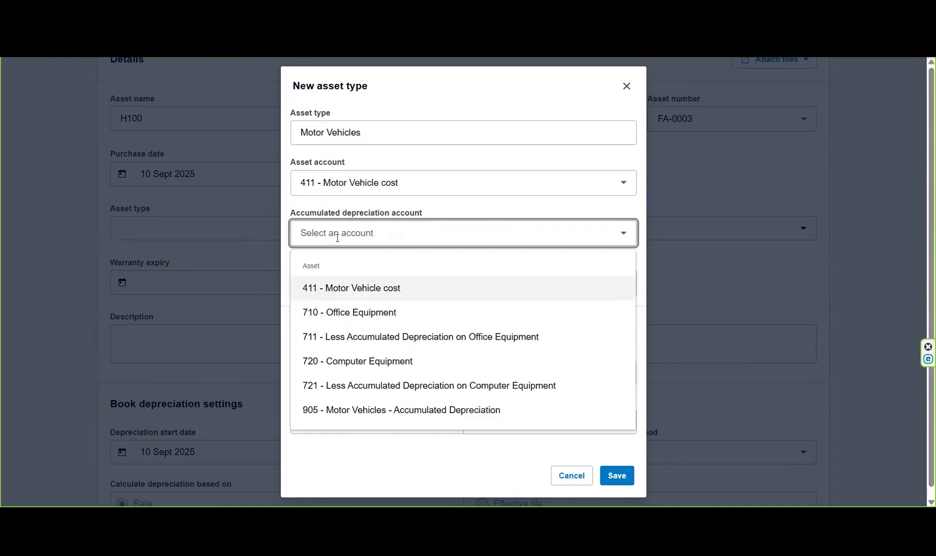
{"action": "left_click", "coordinate": [349, 412]}
{"action": "left_click", "coordinate": [344, 285]}
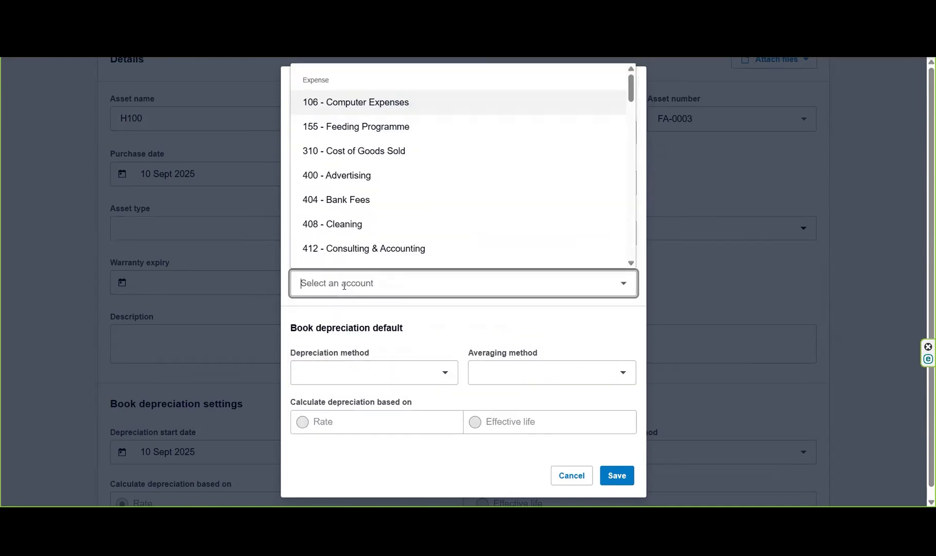
{"action": "type", "text": "416"}
{"action": "left_click", "coordinate": [360, 339]}
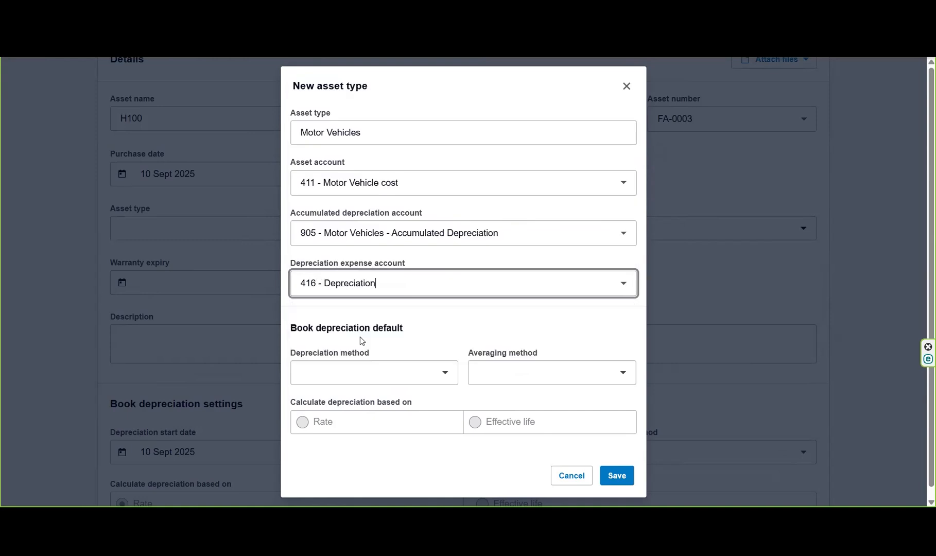
Set the asset type's default depreciation method to Straight line and its averaging method to Actual days
{"action": "left_click", "coordinate": [354, 373]}
{"action": "left_click", "coordinate": [319, 240]}
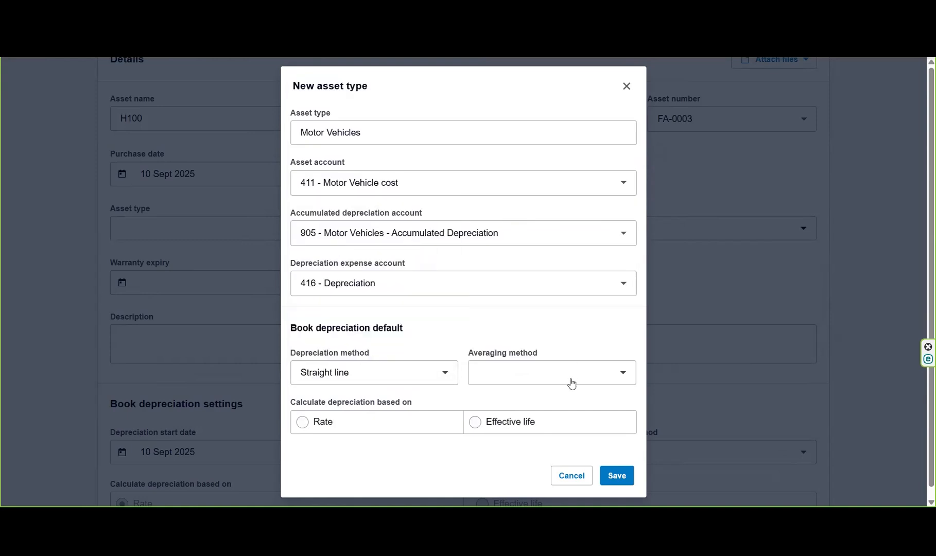
{"action": "left_click", "coordinate": [551, 376]}
{"action": "left_click", "coordinate": [494, 437]}
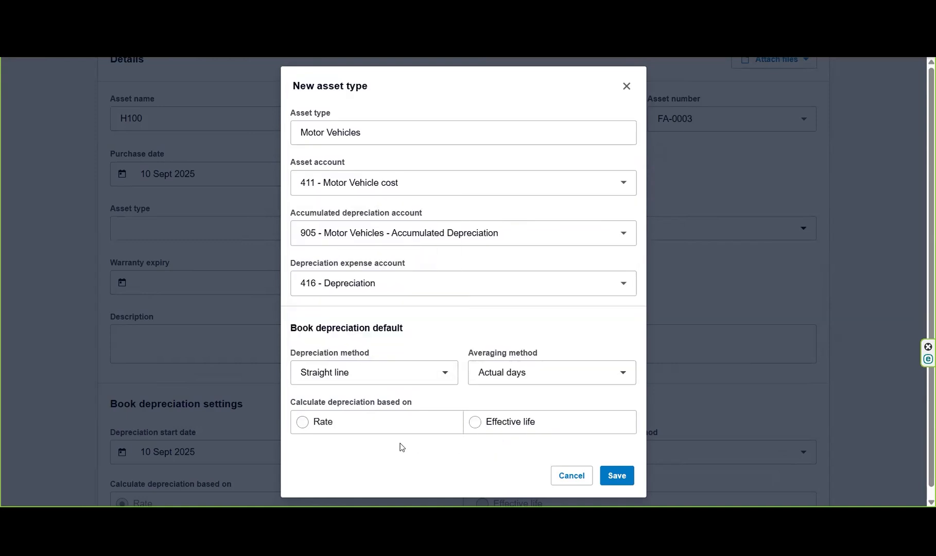
Base the asset type's depreciation on a rate of 20% and save the asset type
{"action": "left_click", "coordinate": [347, 428]}
{"action": "left_click", "coordinate": [363, 484]}
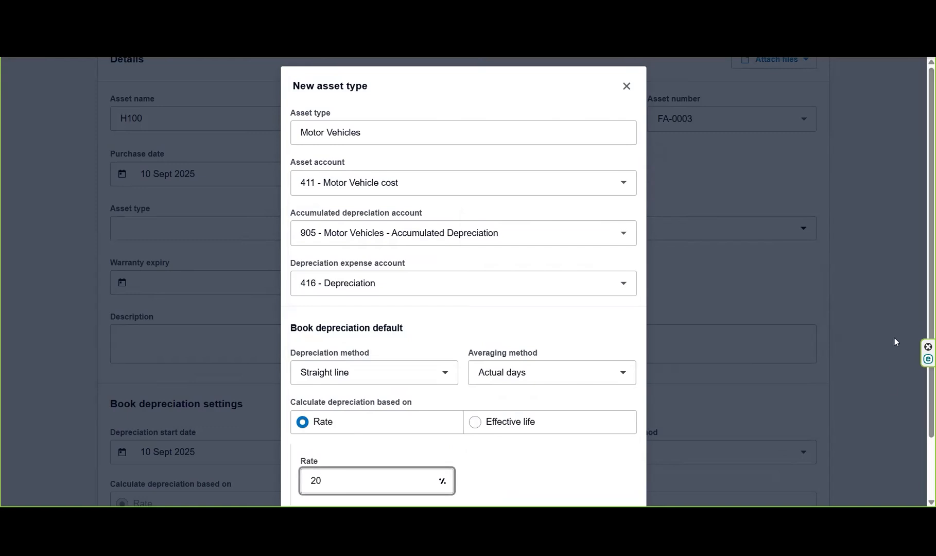
{"action": "scroll", "coordinate": [920, 261], "scroll_direction": "down", "scroll_amount": 2}
{"action": "left_click", "coordinate": [609, 465]}
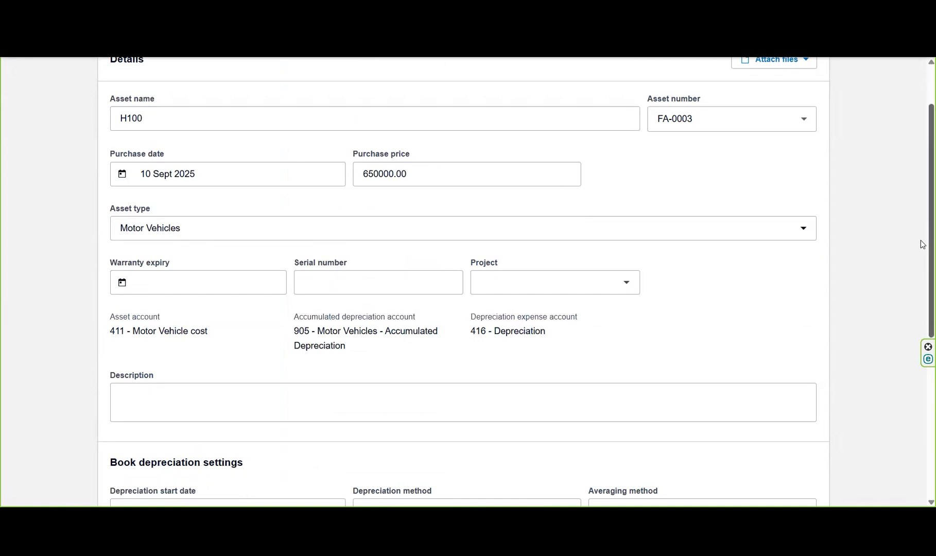
Check the H100 asset's details and depreciation settings, and register the asset
{"action": "scroll", "coordinate": [923, 244], "scroll_direction": "down", "scroll_amount": 3}
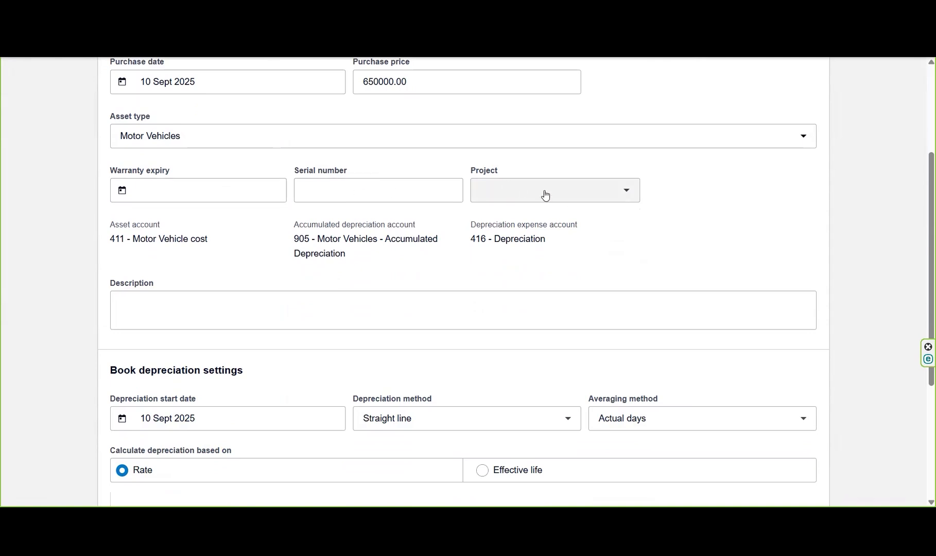
{"action": "scroll", "coordinate": [922, 155], "scroll_direction": "up", "scroll_amount": 5}
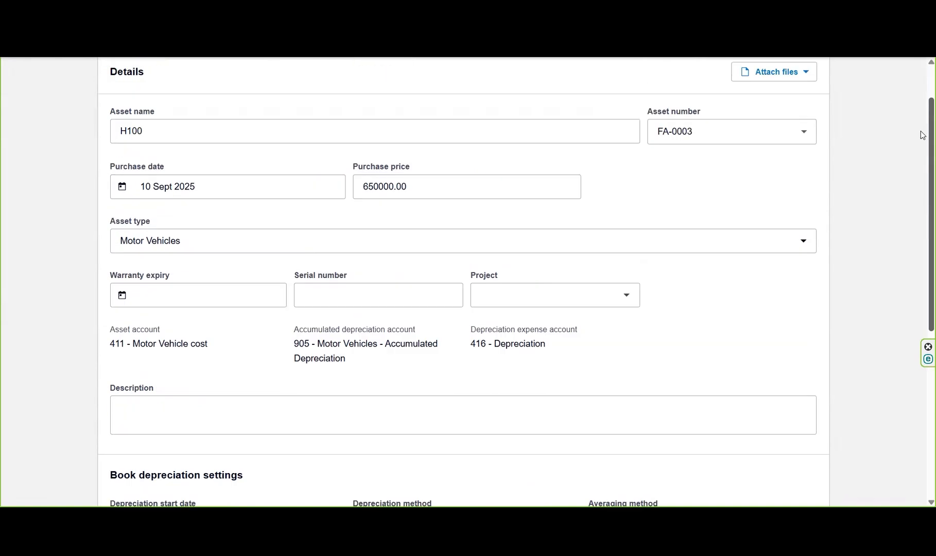
{"action": "scroll", "coordinate": [922, 151], "scroll_direction": "down", "scroll_amount": 1}
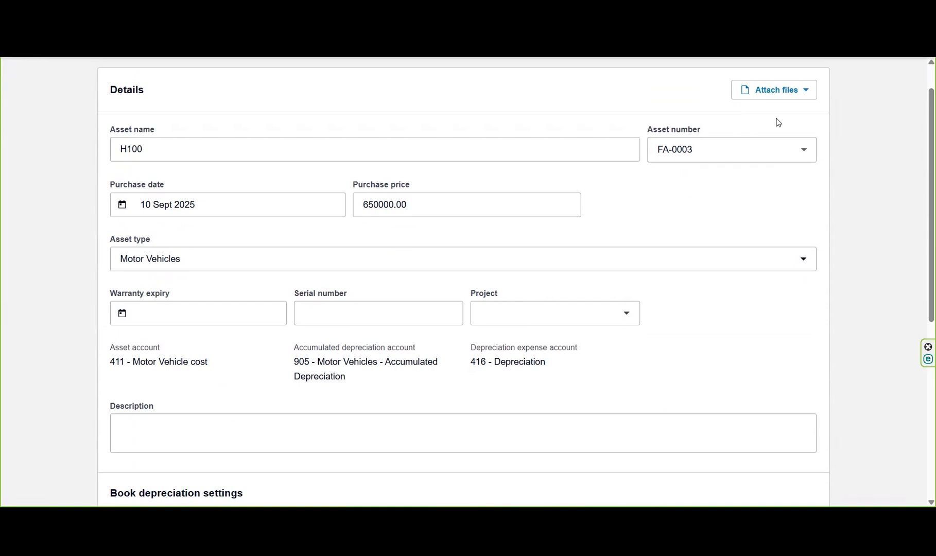
{"action": "left_click", "coordinate": [812, 99]}
{"action": "left_click", "coordinate": [722, 367]}
{"action": "left_click_drag", "start_coordinate": [924, 205], "coordinate": [922, 357]}
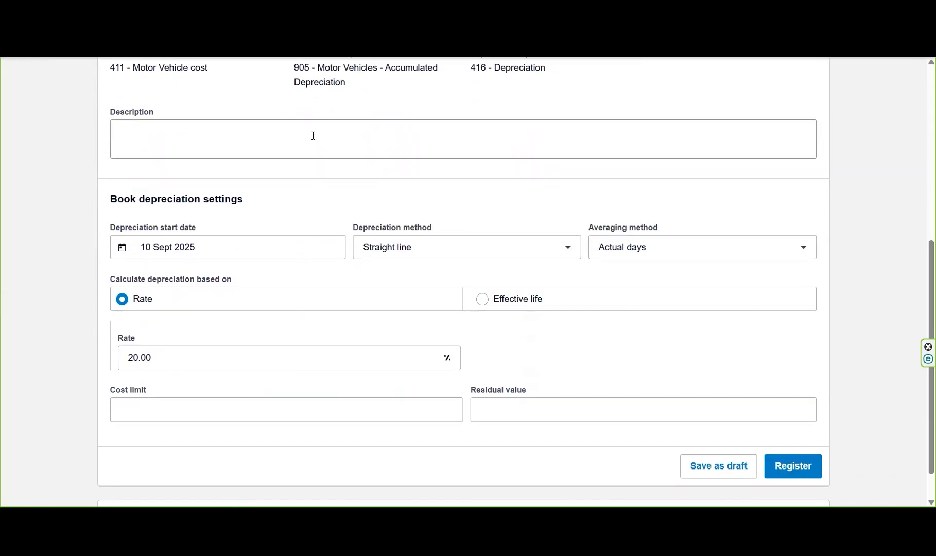
{"action": "left_click", "coordinate": [787, 473]}
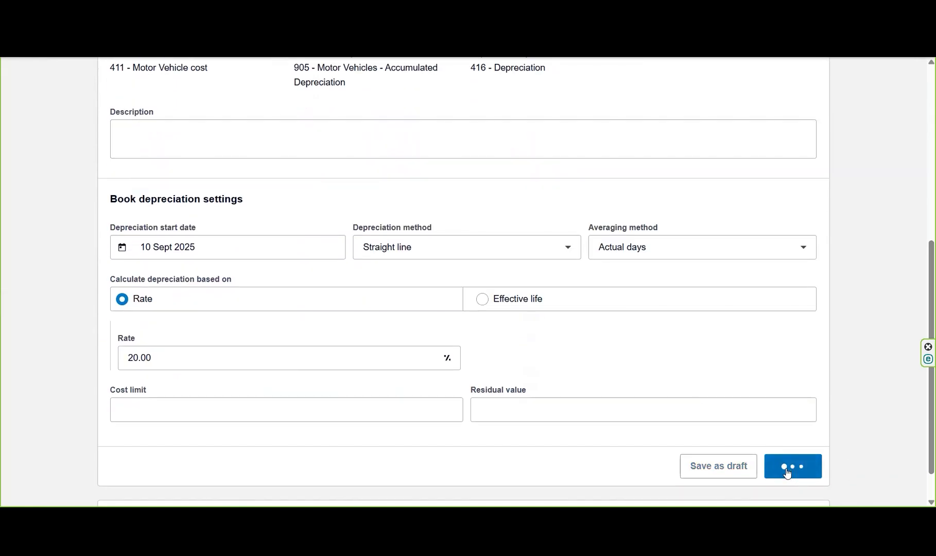